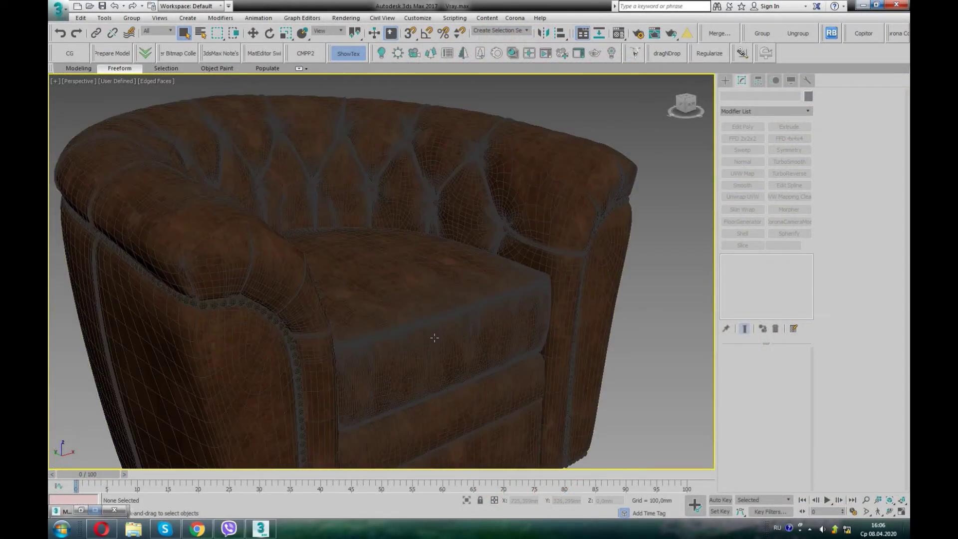
Orbit to a higher right-side view of the armchair and select it
mouse_move(434, 338)
alt+middle_down()
mouse_move(410, 342)
mouse_move(453, 317)
mouse_move(322, 315)
alt+middle_up()
click(453, 318)
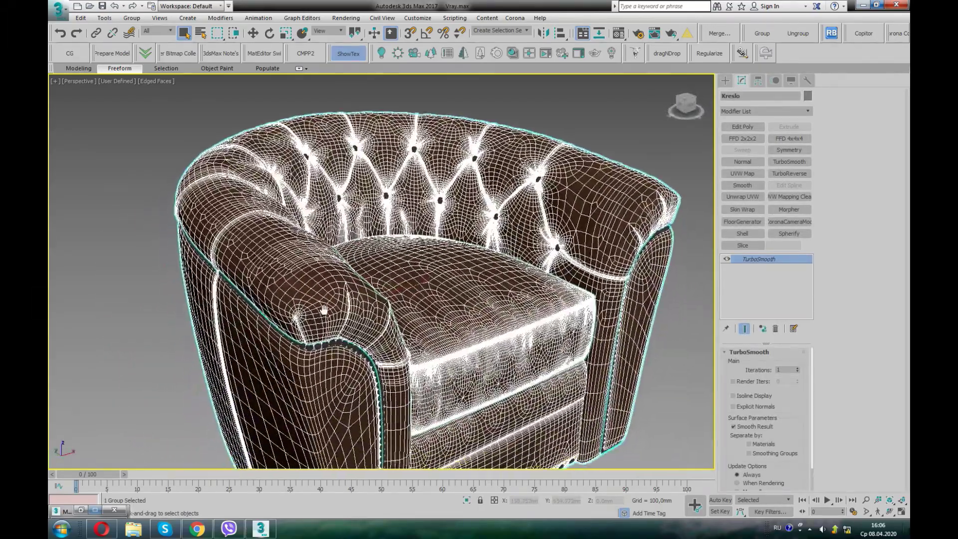
Deselect the armchair and zoom the Perspective view in and out around it
scroll(322, 316, up, 3)
scroll(325, 315, up, 2)
click(115, 321)
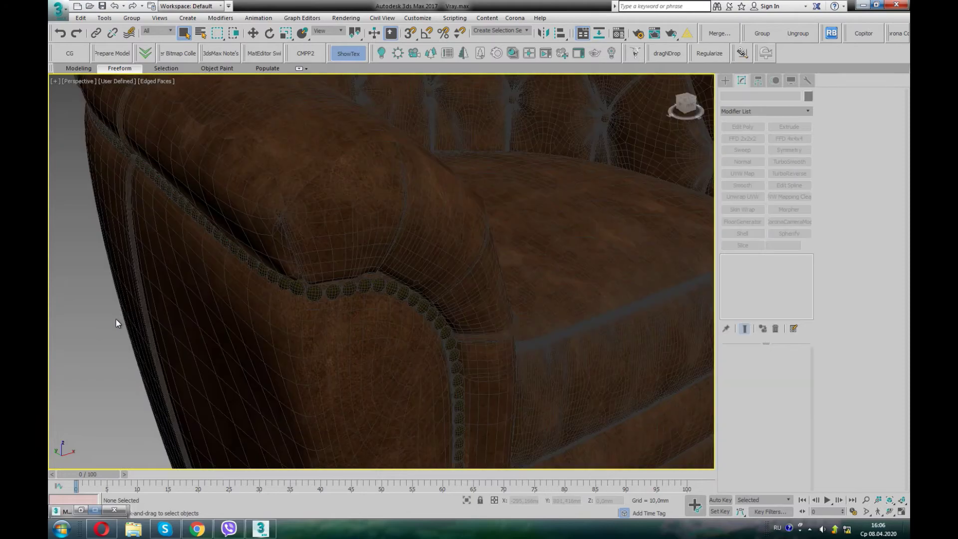
scroll(311, 278, down, 2)
scroll(252, 284, down, 1)
scroll(319, 309, down, 2)
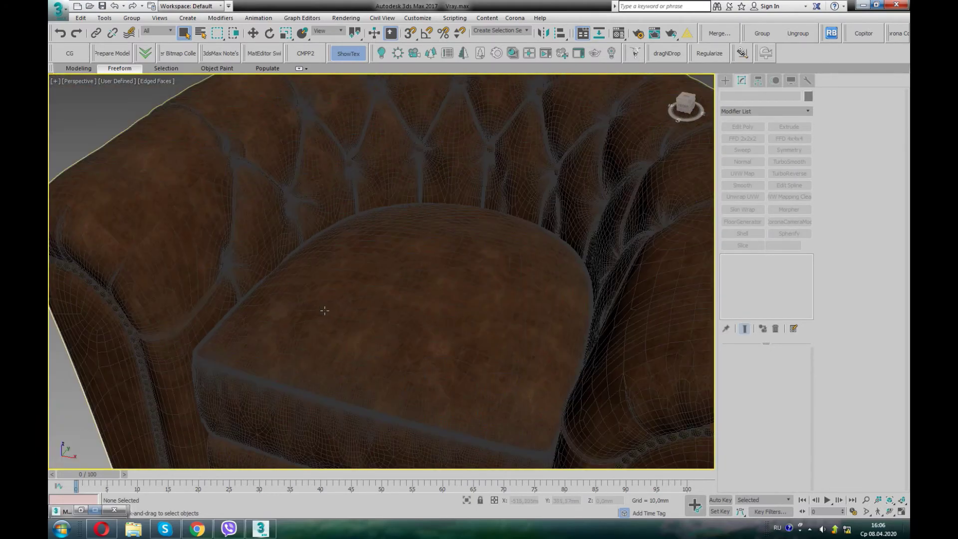
scroll(362, 296, down, 1)
scroll(363, 295, down, 1)
scroll(439, 304, down, 2)
scroll(358, 310, up, 3)
scroll(358, 310, up, 2)
Inspect the leather material's Diffuse Color Correction map in the Material Editor, then minimise it
key(m)
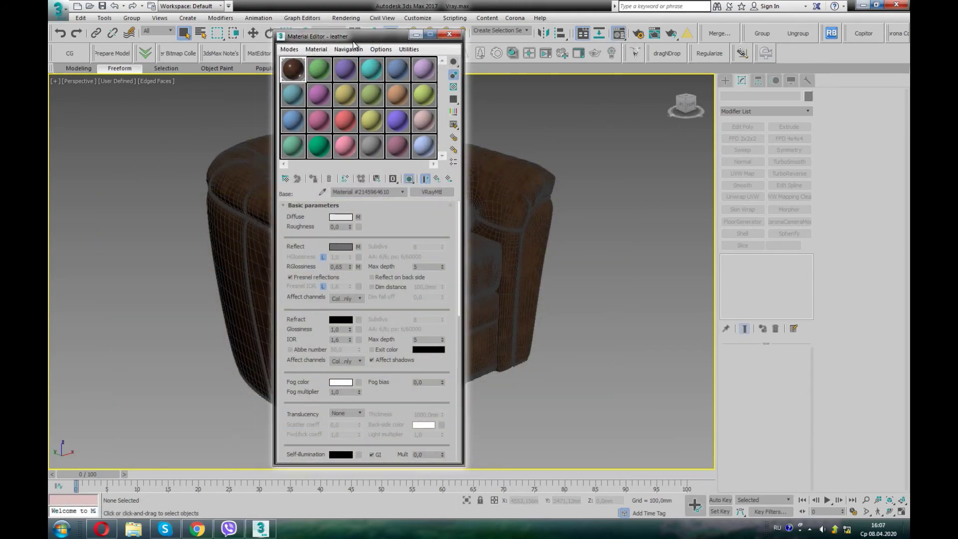
drag(328, 31, 599, 113)
click(616, 294)
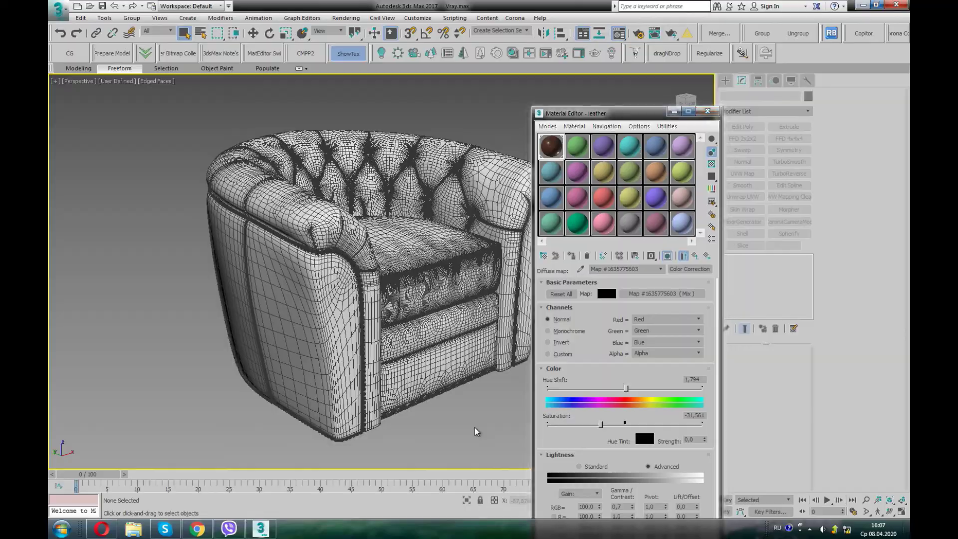
click(673, 113)
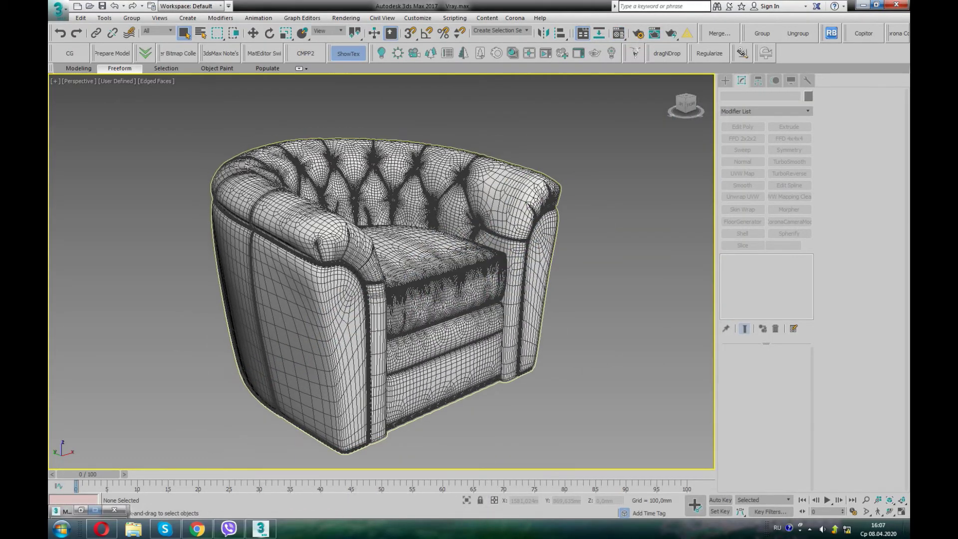
Orbit and zoom around the armchair to its tufted front
alt+middle_drag(467, 246, 316, 220)
scroll(316, 220, up, 3)
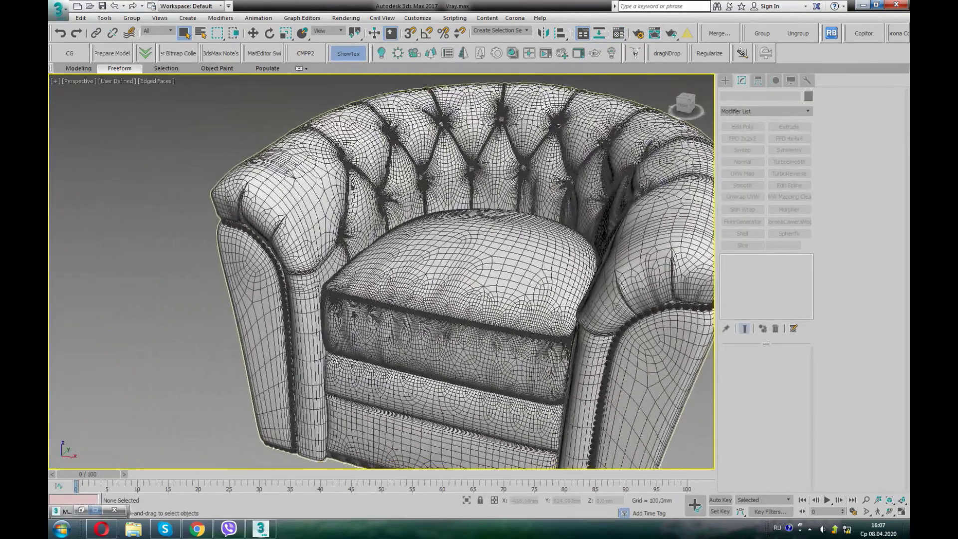
scroll(382, 271, up, 3)
mouse_move(382, 272)
alt+middle_down()
mouse_move(320, 249)
mouse_move(340, 255)
mouse_move(224, 241)
mouse_move(304, 236)
mouse_move(336, 208)
mouse_move(303, 217)
mouse_move(398, 214)
alt+middle_up()
scroll(382, 272, down, 2)
scroll(303, 235, down, 2)
scroll(430, 262, up, 2)
mouse_move(430, 262)
alt+middle_down()
mouse_move(420, 259)
mouse_move(427, 267)
mouse_move(437, 229)
alt+middle_up()
Switch off the armchair's TurboSmooth modifier, then deselect the chair
click(427, 268)
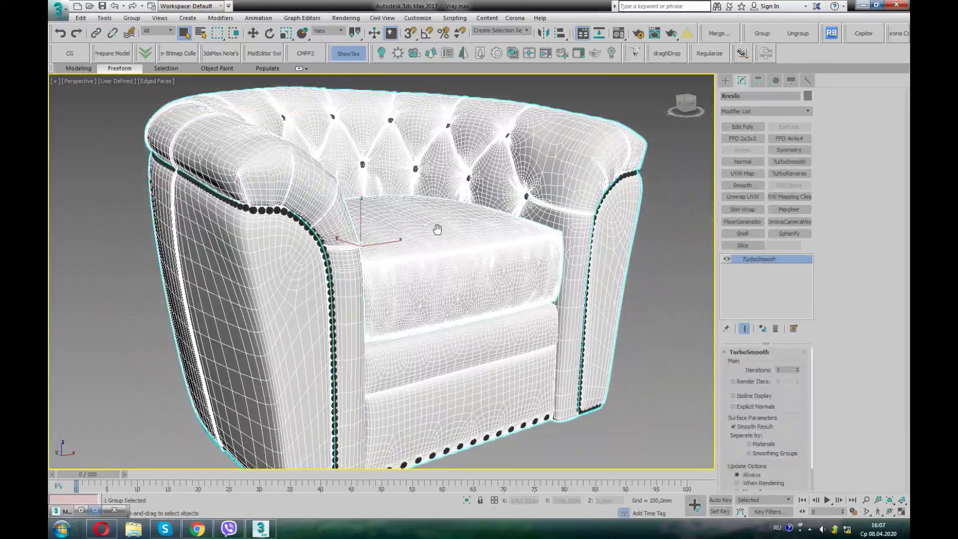
click(728, 259)
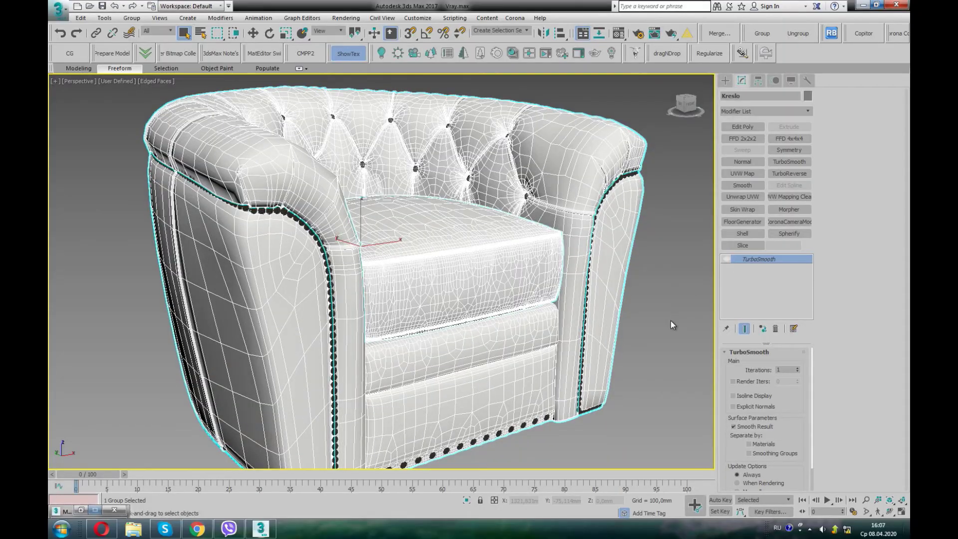
click(671, 320)
scroll(670, 320, up, 2)
Inspect the tufted backrest, selecting the Kreslo group and then the Pugovici buttons
mouse_move(451, 178)
alt+middle_down()
mouse_move(435, 208)
mouse_move(484, 210)
mouse_move(459, 212)
mouse_move(273, 320)
mouse_move(459, 255)
mouse_move(363, 239)
mouse_move(344, 180)
mouse_move(419, 172)
alt+middle_up()
scroll(435, 208, up, 5)
scroll(464, 213, up, 3)
click(469, 250)
click(338, 166)
scroll(340, 167, down, 5)
alt+middle_drag(411, 258, 574, 249)
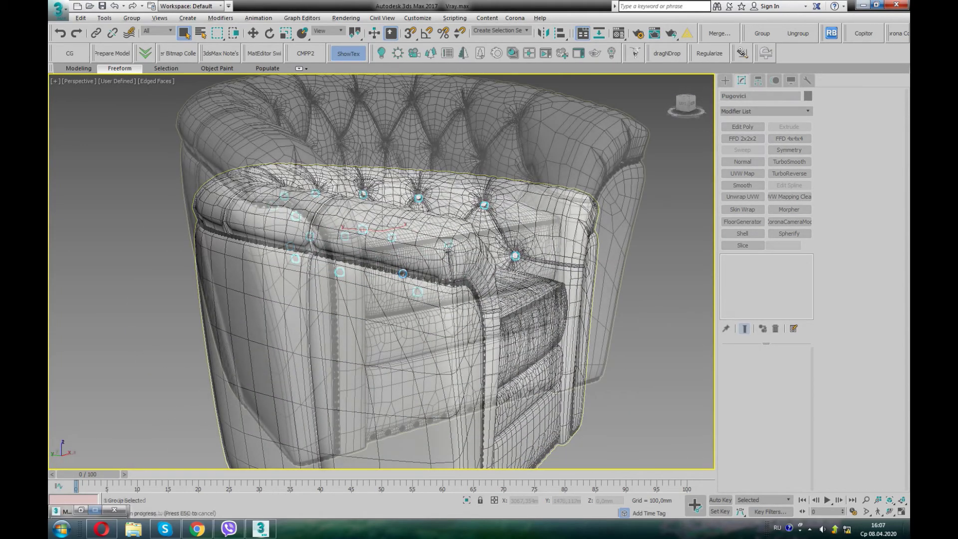
Toggle Kreslo's TurboSmooth again and isolate the seat cushion Element3
click(599, 209)
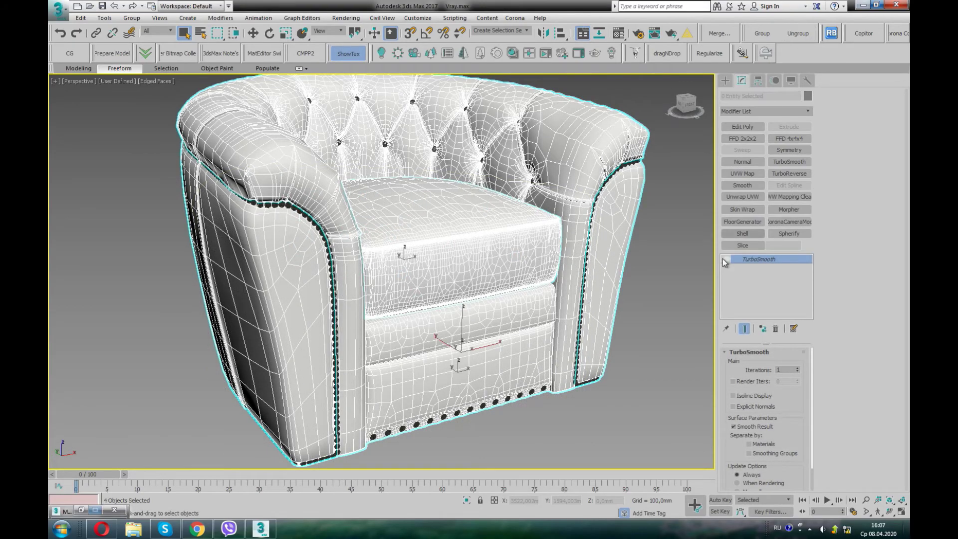
click(725, 261)
click(469, 212)
alt+middle_drag(456, 259, 410, 260)
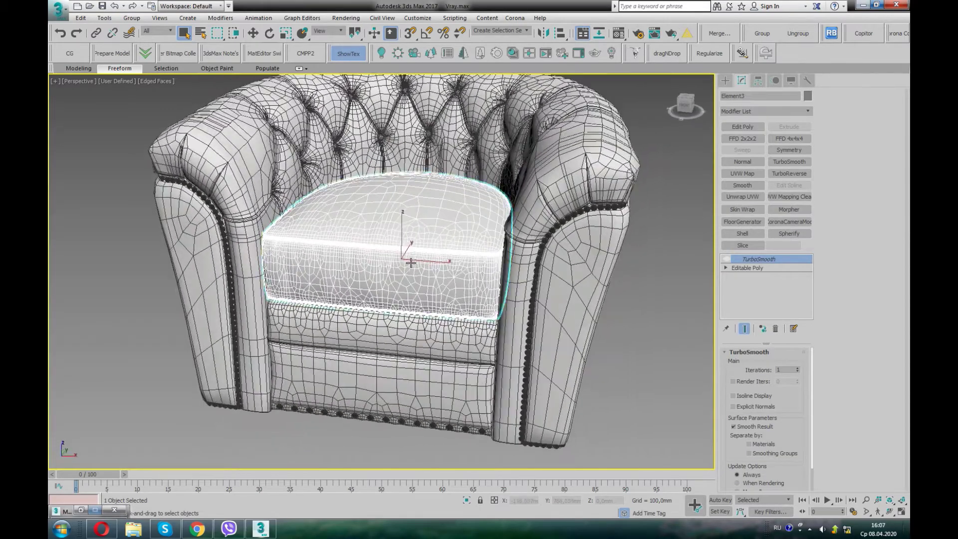
right_click(404, 239)
click(428, 149)
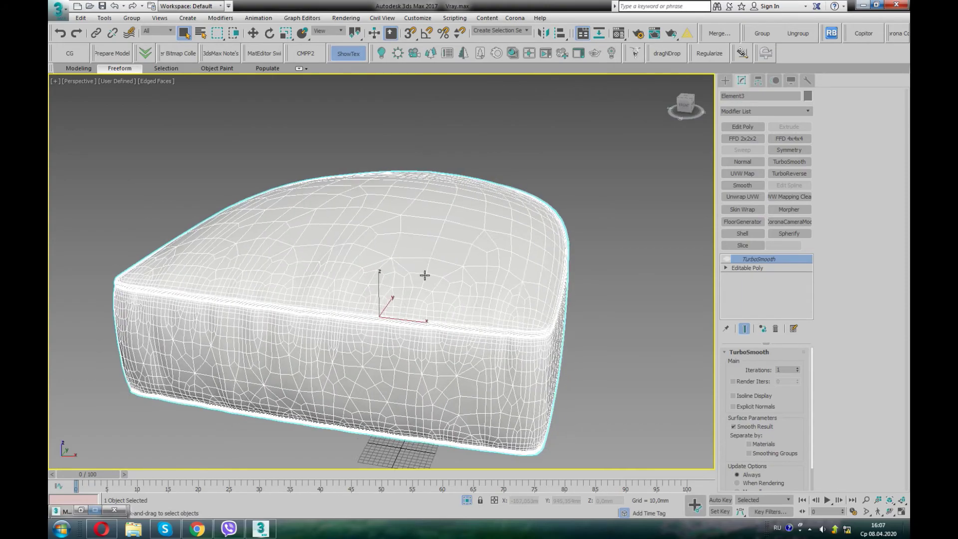
Orbit and zoom around the isolated cushion's piped seams, then reselect it
mouse_move(372, 322)
alt+middle_down()
mouse_move(368, 278)
mouse_move(388, 323)
alt+middle_up()
click(295, 434)
scroll(313, 280, up, 3)
scroll(389, 323, up, 3)
mouse_move(394, 274)
alt+middle_down()
mouse_move(439, 299)
mouse_move(414, 304)
mouse_move(416, 319)
alt+middle_up()
scroll(416, 319, down, 5)
mouse_move(421, 238)
alt+middle_down()
mouse_move(468, 290)
mouse_move(511, 274)
alt+middle_up()
click(420, 220)
mouse_move(420, 220)
alt+middle_down()
mouse_move(434, 284)
mouse_move(508, 295)
alt+middle_up()
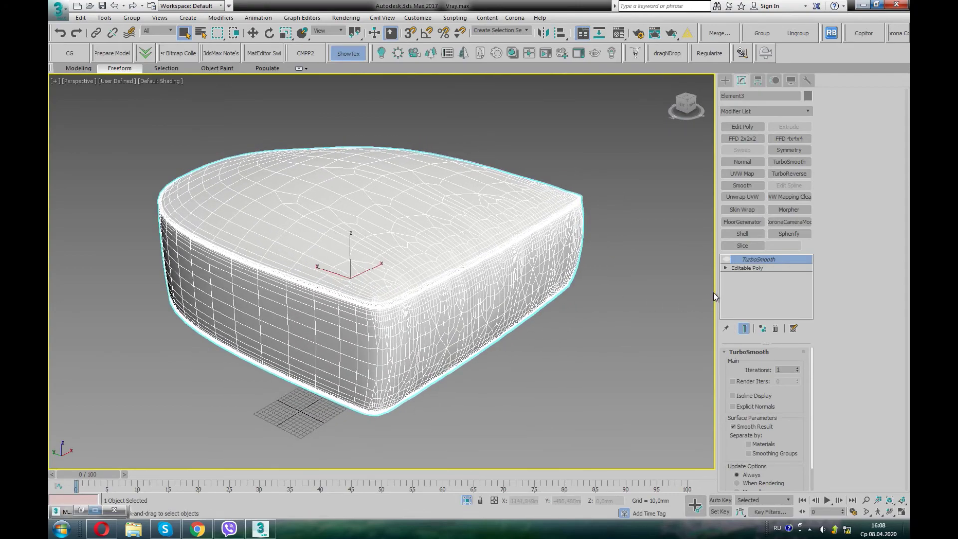
Add Unwrap UVW to the cushion, review its UV islands in Edit UVWs, then close the editor
click(747, 197)
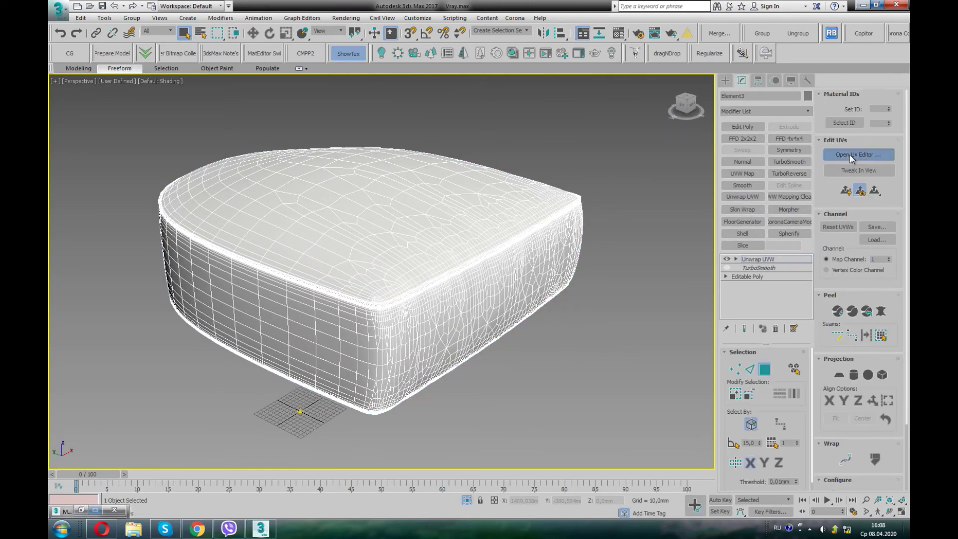
click(849, 155)
scroll(190, 264, down, 3)
scroll(209, 279, down, 3)
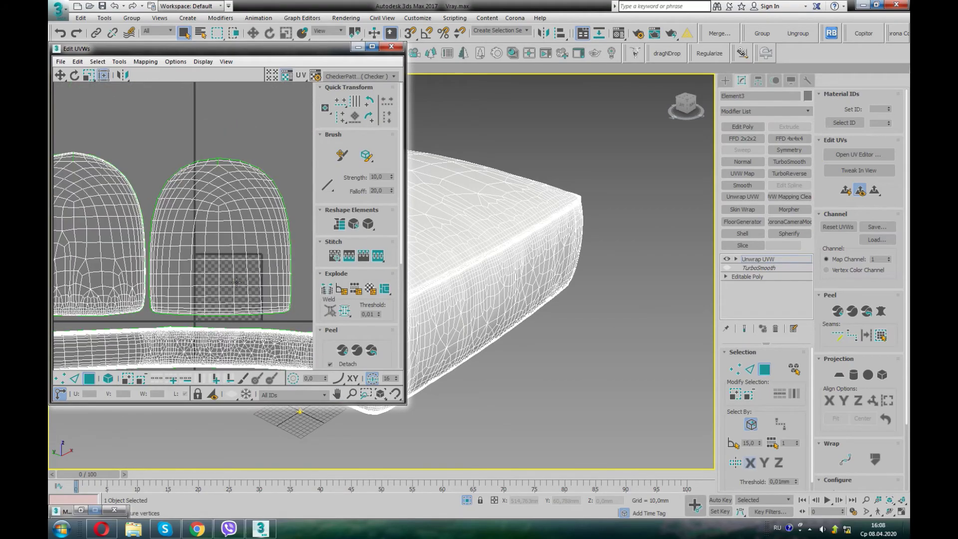
scroll(237, 215, down, 1)
scroll(237, 215, down, 2)
scroll(200, 229, down, 2)
scroll(164, 245, up, 1)
scroll(164, 249, up, 3)
middle_drag(164, 249, 166, 277)
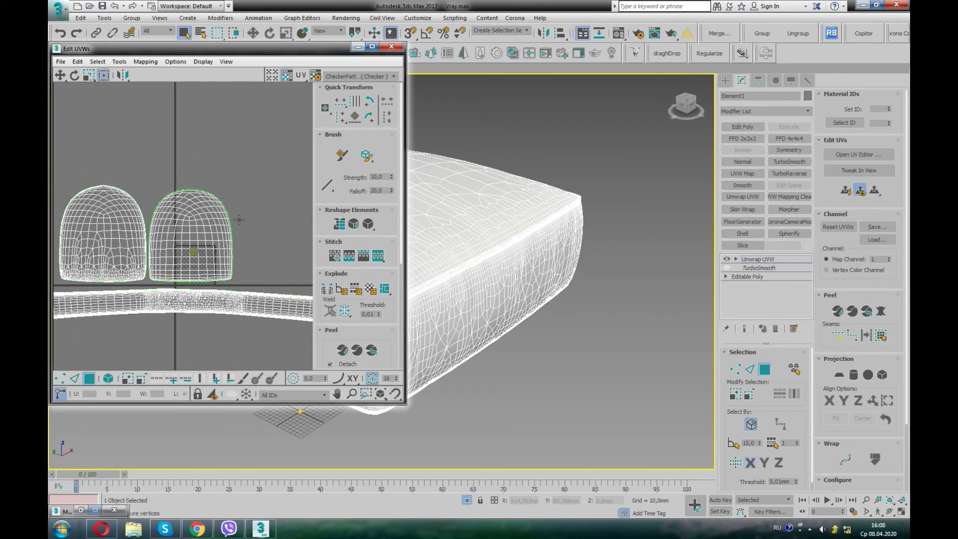
click(392, 47)
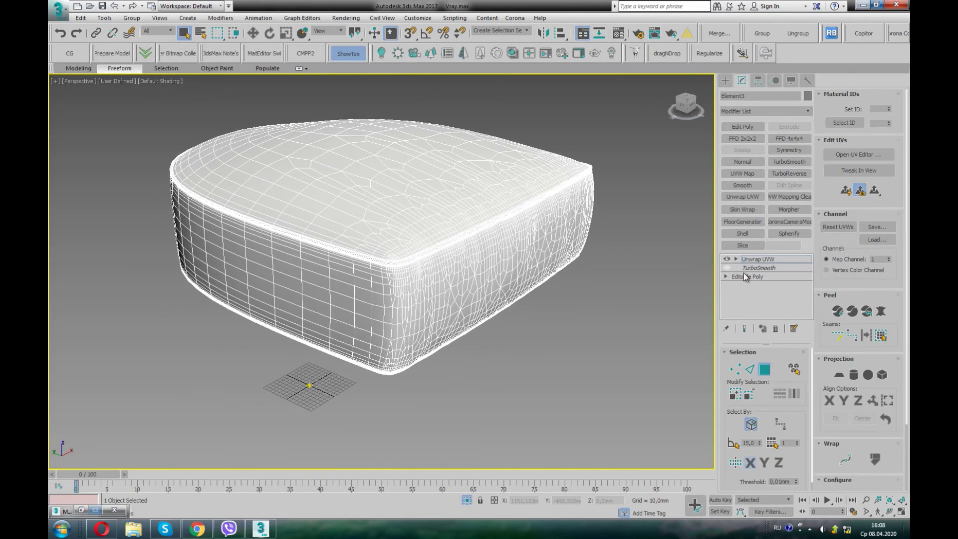
Delete the cushion's Unwrap UVW modifier and end isolation to show the whole armchair
right_click(754, 260)
click(779, 276)
right_click(488, 253)
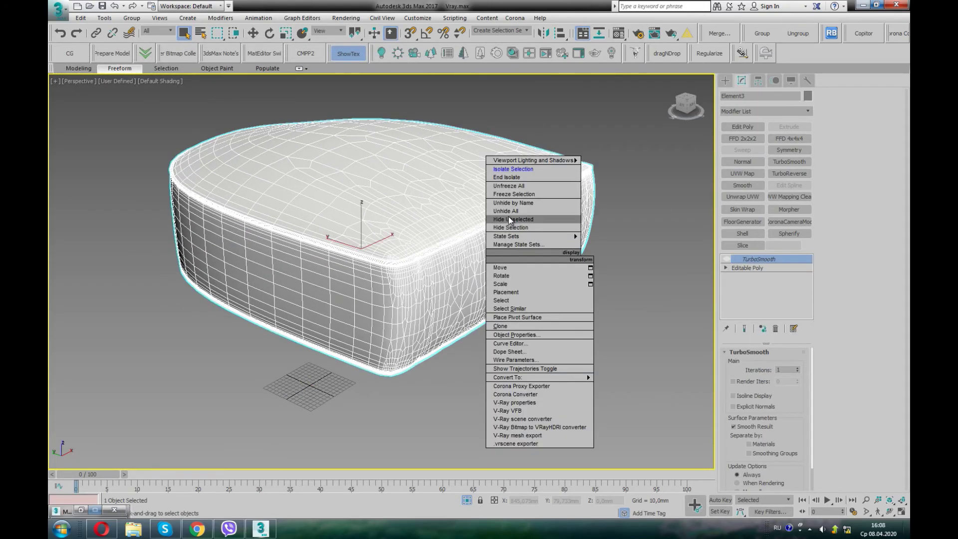
click(508, 218)
mouse_move(508, 217)
alt+middle_down()
mouse_move(447, 289)
mouse_move(406, 317)
mouse_move(420, 214)
mouse_move(377, 248)
mouse_move(398, 353)
mouse_move(373, 239)
mouse_move(381, 304)
alt+middle_up()
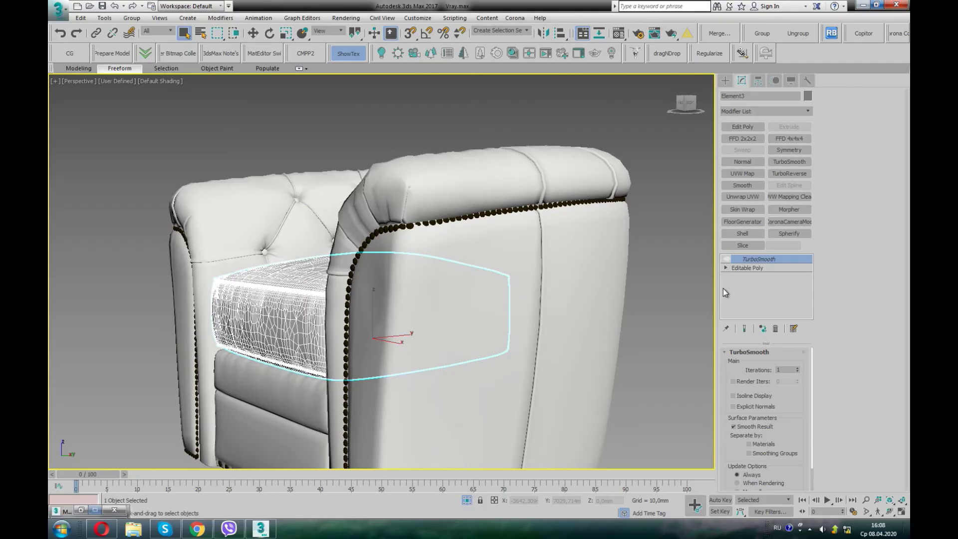
Enable the cushion's TurboSmooth, turn on Edged Faces, and orbit the deselected chair
click(726, 260)
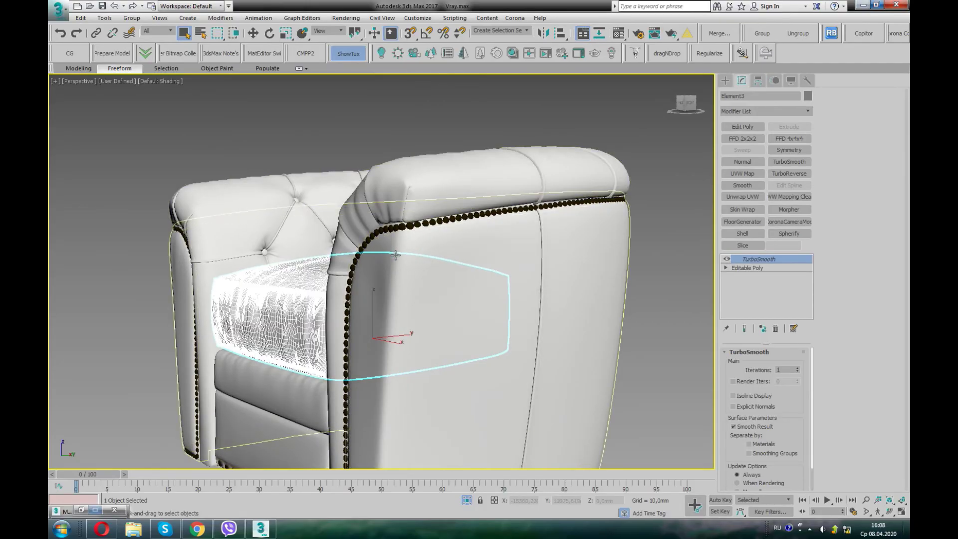
key(F4)
alt+middle_drag(379, 284, 466, 283)
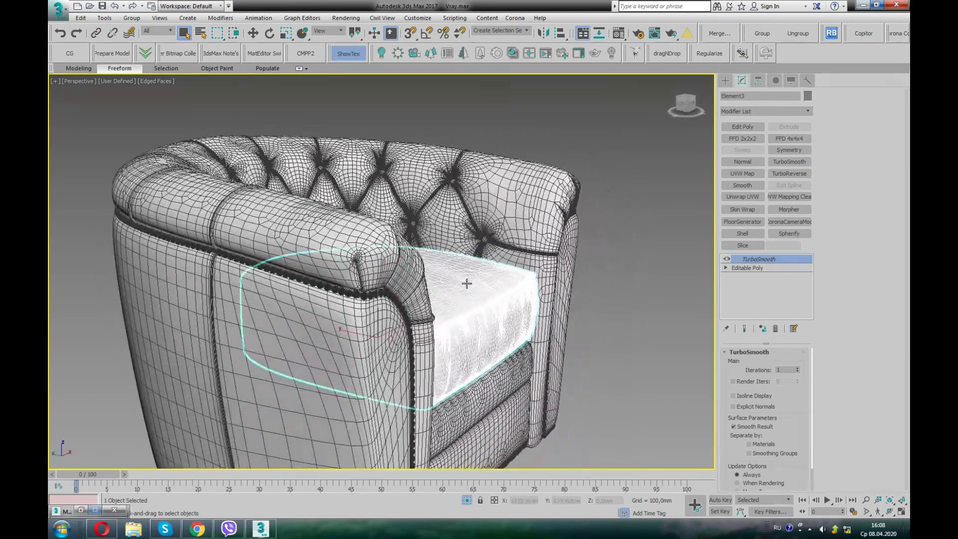
mouse_move(271, 288)
alt+middle_down()
mouse_move(393, 316)
mouse_move(366, 287)
mouse_move(397, 240)
mouse_move(509, 229)
mouse_move(554, 199)
mouse_move(624, 216)
mouse_move(520, 241)
mouse_move(496, 285)
mouse_move(423, 294)
mouse_move(525, 330)
alt+middle_up()
click(569, 349)
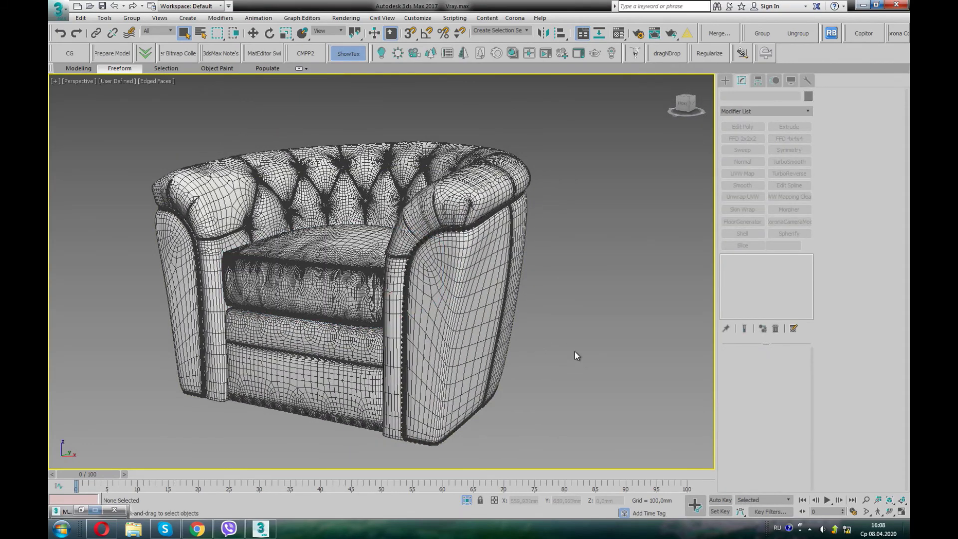
Turn off Edged Faces and switch the Perspective viewport shading to Clay
key(F4)
scroll(337, 246, up, 5)
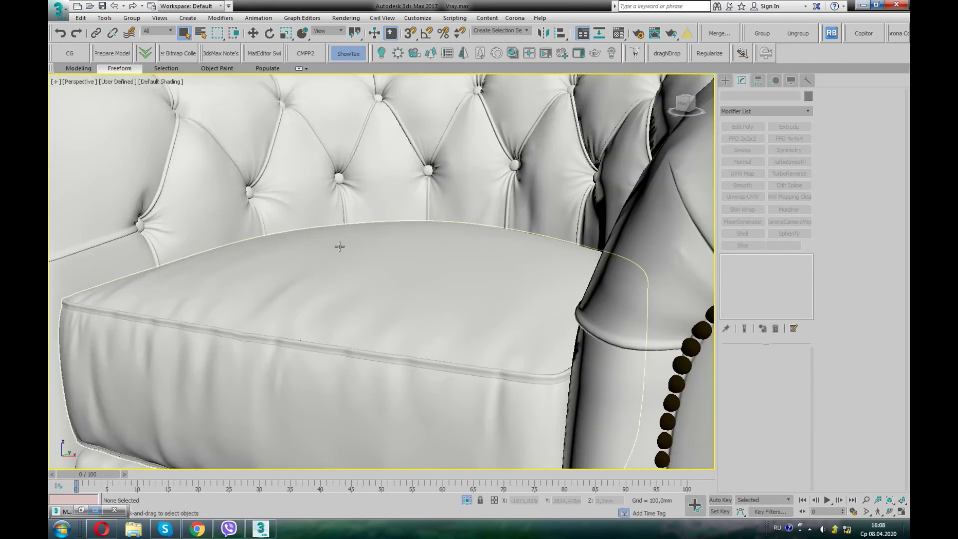
scroll(338, 268, down, 6)
right_click(155, 102)
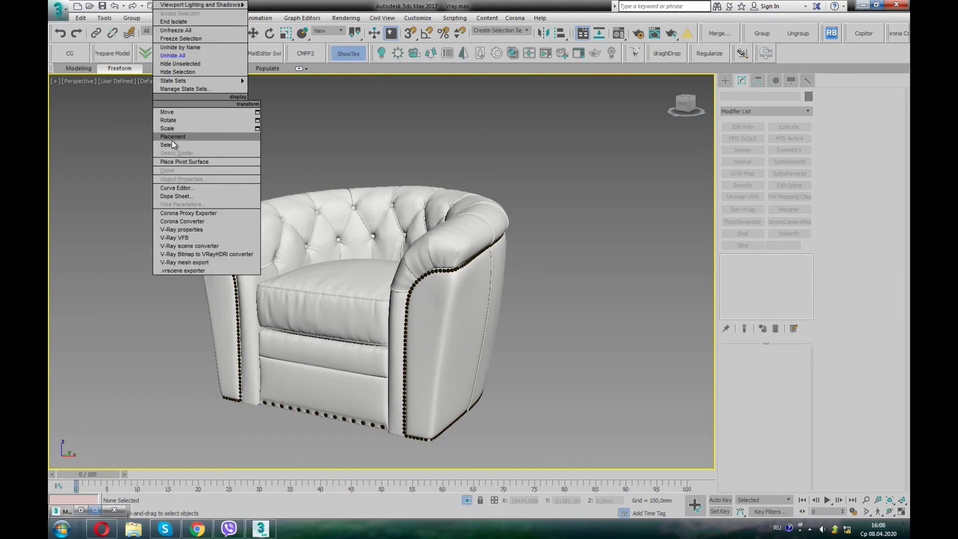
click(170, 145)
click(154, 81)
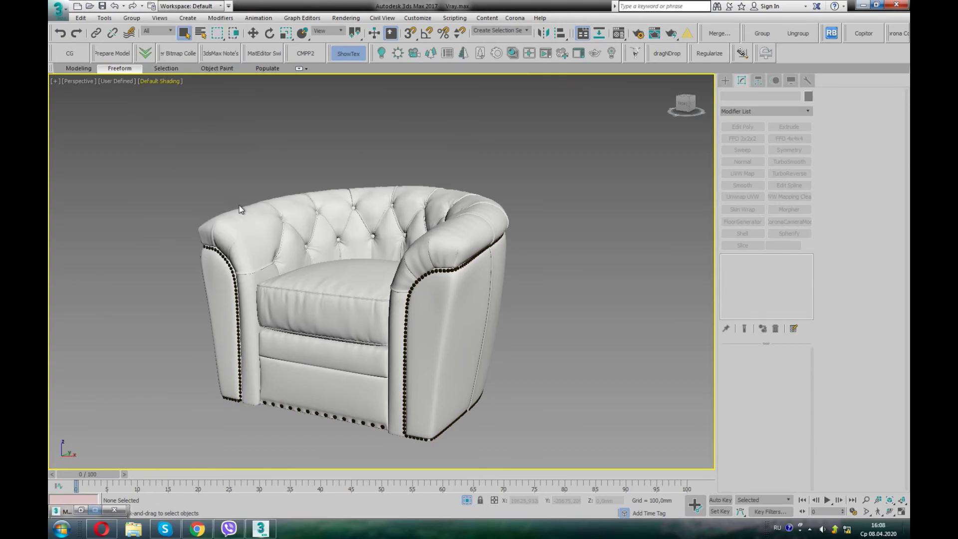
scroll(372, 214, up, 3)
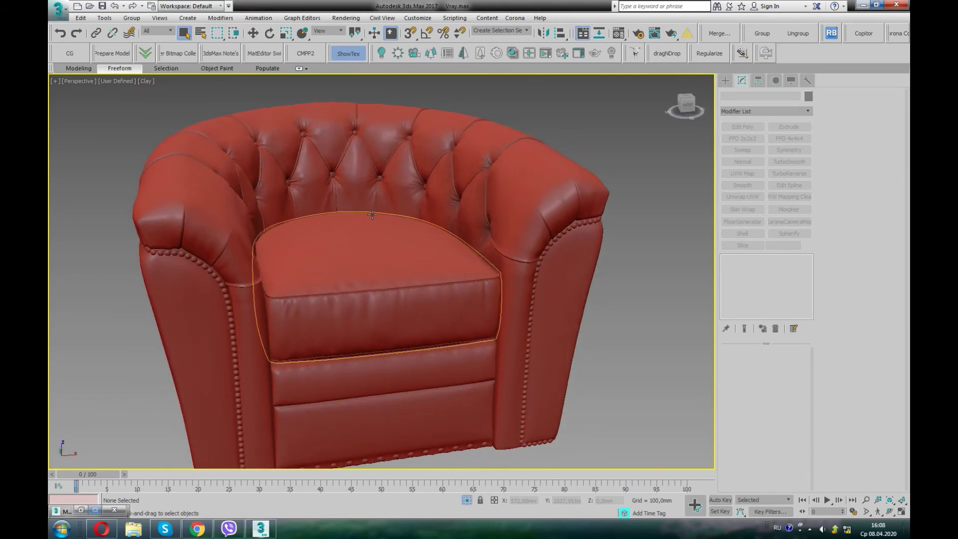
Orbit and zoom around the clay-shaded armchair's tufted backrest and front
scroll(373, 215, up, 2)
scroll(441, 291, up, 3)
scroll(442, 295, up, 2)
scroll(443, 298, up, 2)
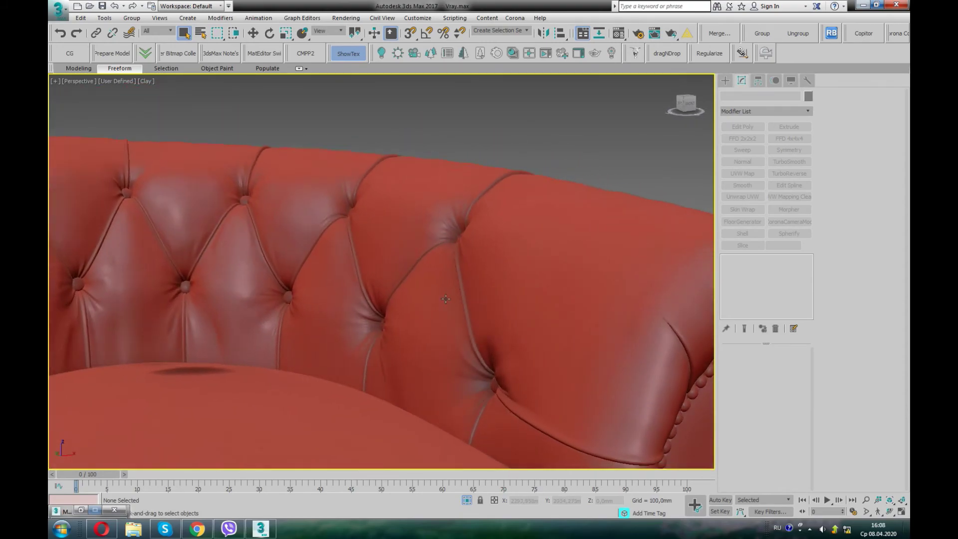
alt+middle_drag(444, 298, 495, 316)
scroll(495, 317, up, 2)
scroll(357, 298, down, 3)
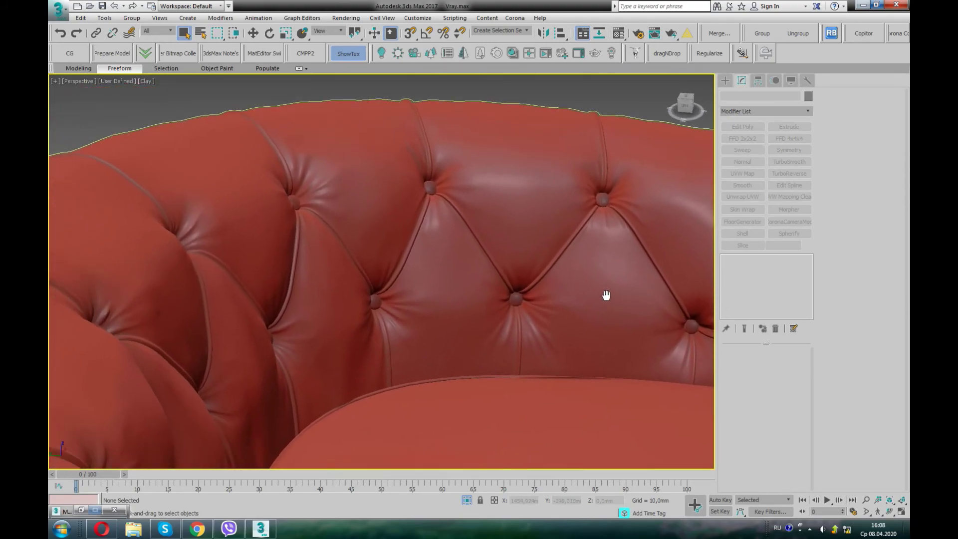
alt+middle_drag(358, 298, 604, 298)
scroll(335, 302, up, 3)
mouse_move(335, 302)
alt+middle_down()
mouse_move(349, 258)
mouse_move(326, 255)
alt+middle_up()
scroll(348, 258, down, 2)
scroll(349, 258, down, 3)
scroll(348, 258, up, 1)
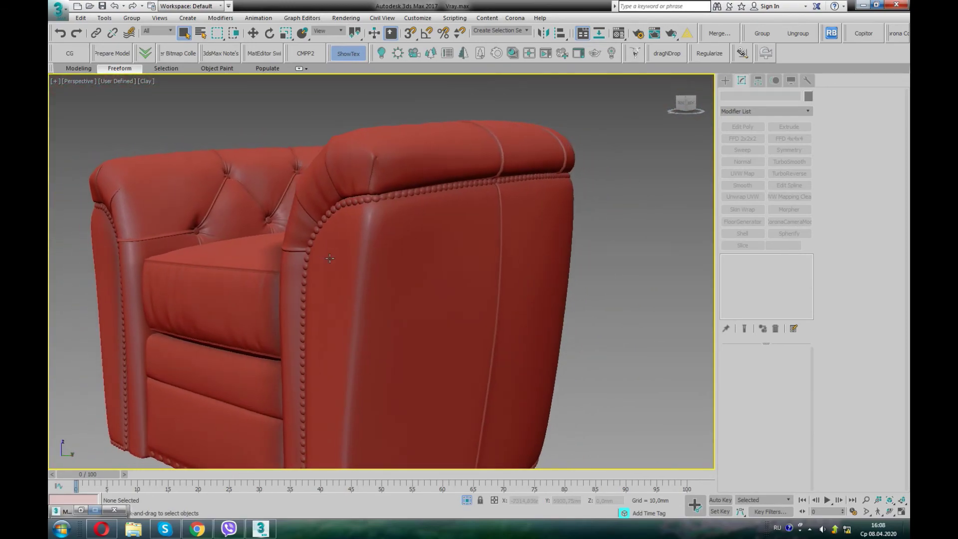
scroll(353, 198, down, 2)
View the chair's back and seat, then turn on Clay + Edged Faces
alt+middle_drag(352, 199, 530, 231)
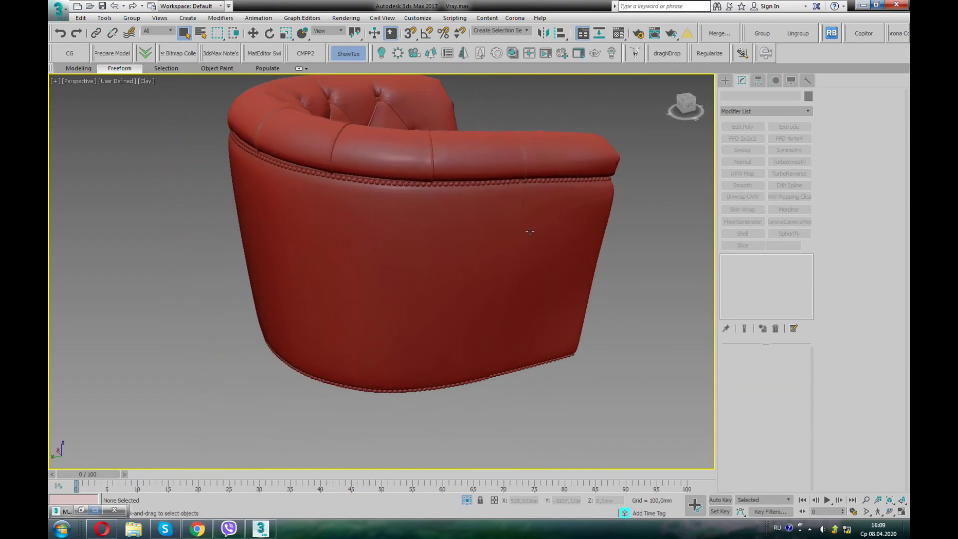
mouse_move(406, 195)
alt+middle_down()
mouse_move(425, 258)
mouse_move(511, 216)
alt+middle_up()
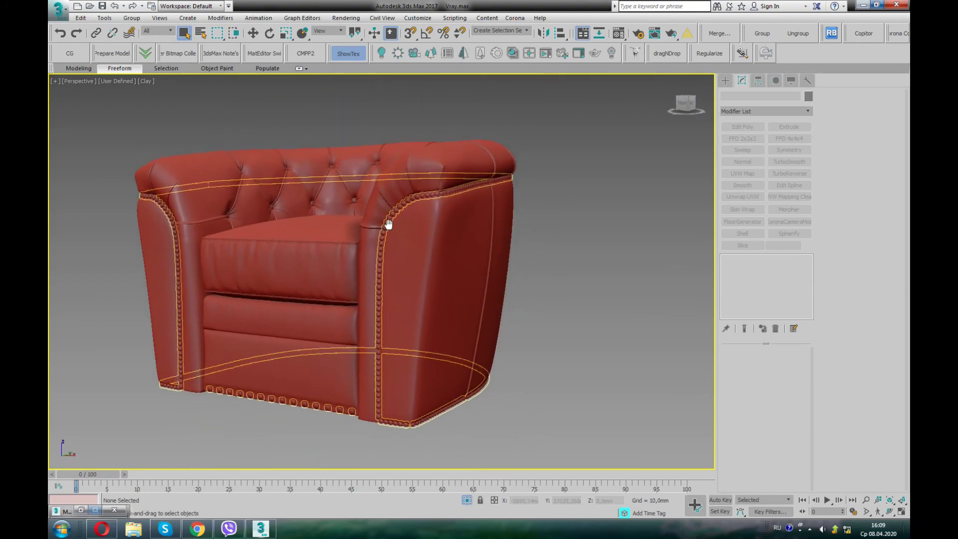
scroll(424, 250, up, 3)
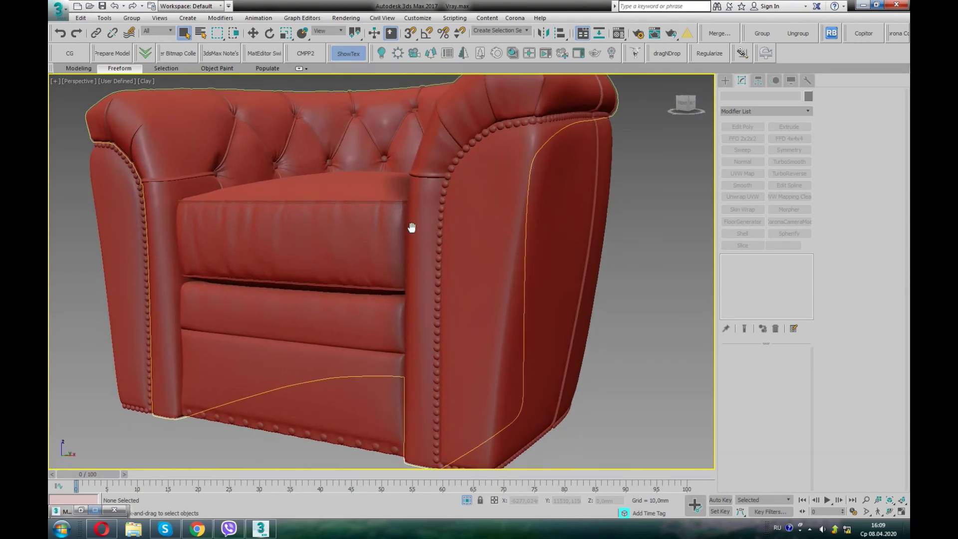
alt+middle_drag(271, 308, 361, 312)
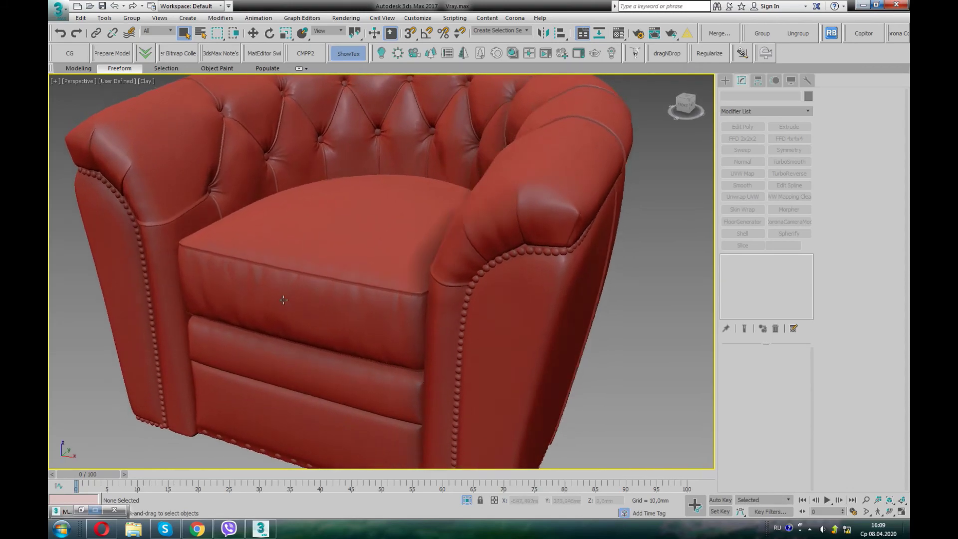
key(F4)
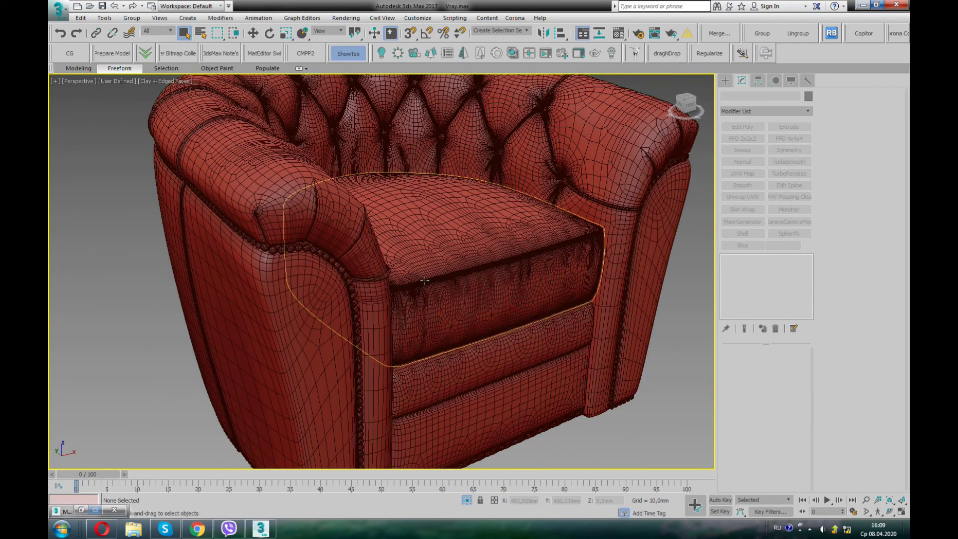
alt+middle_drag(387, 320, 384, 338)
scroll(444, 216, up, 5)
scroll(445, 216, up, 2)
alt+middle_drag(445, 216, 336, 230)
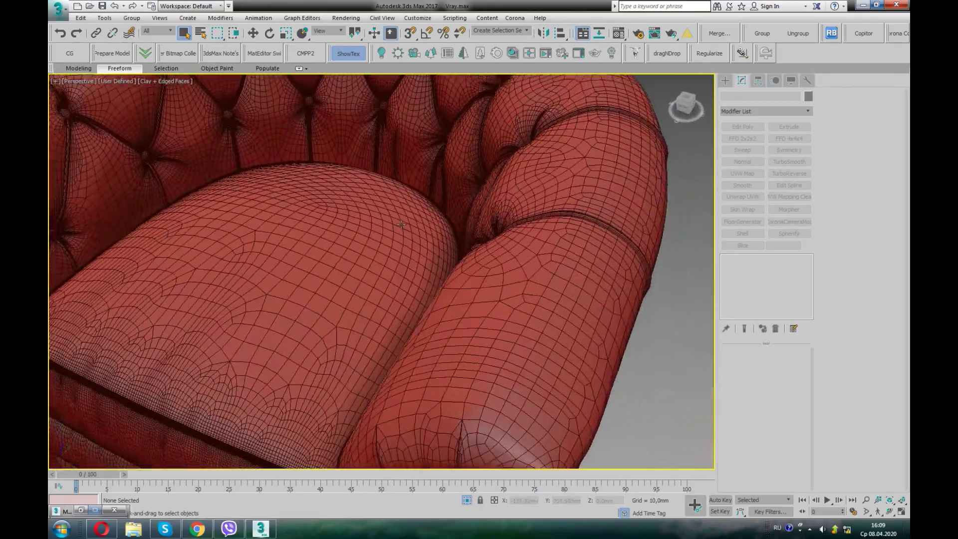
alt+middle_drag(246, 274, 270, 276)
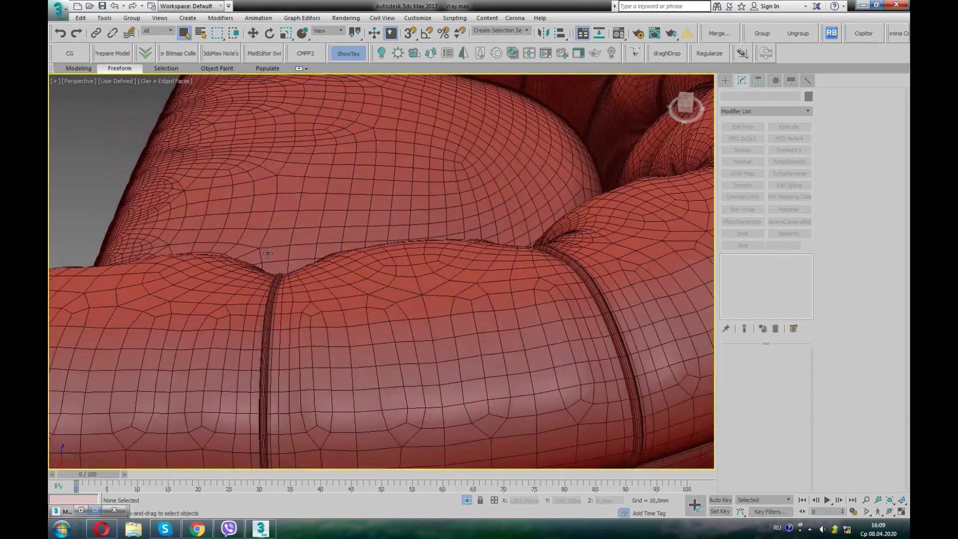
mouse_move(270, 275)
alt+middle_down()
mouse_move(348, 250)
mouse_move(367, 208)
mouse_move(428, 231)
mouse_move(451, 214)
mouse_move(487, 229)
alt+middle_up()
scroll(406, 220, down, 3)
scroll(406, 220, up, 2)
scroll(428, 231, down, 3)
scroll(488, 229, up, 1)
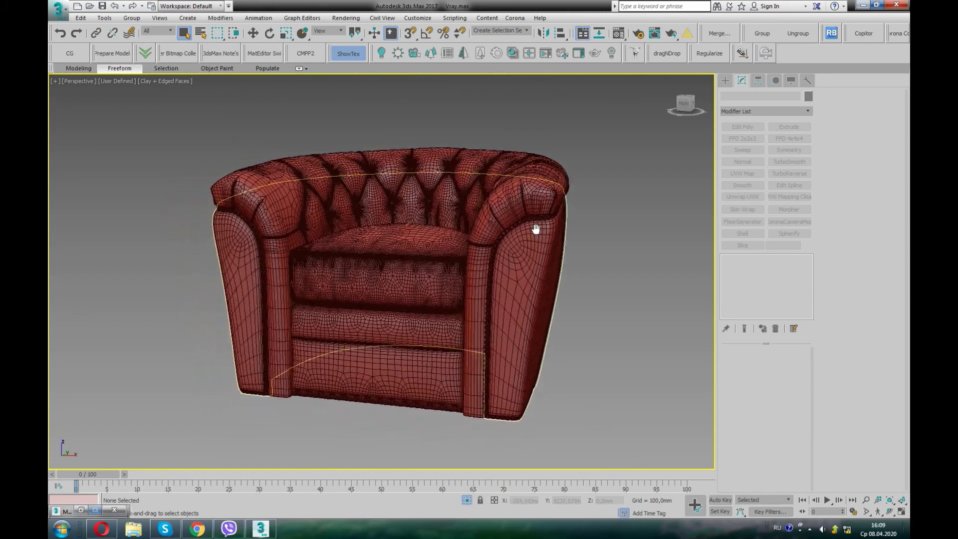
scroll(488, 229, up, 2)
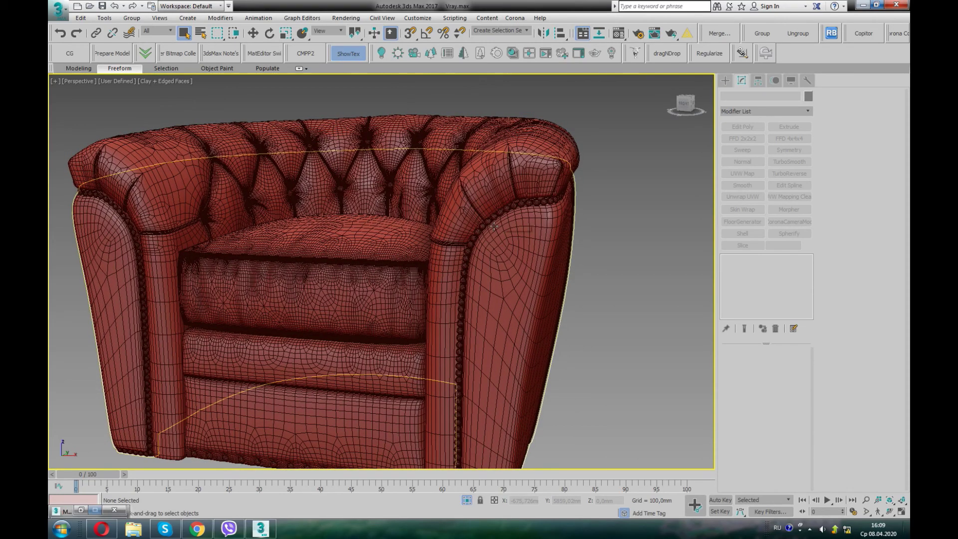